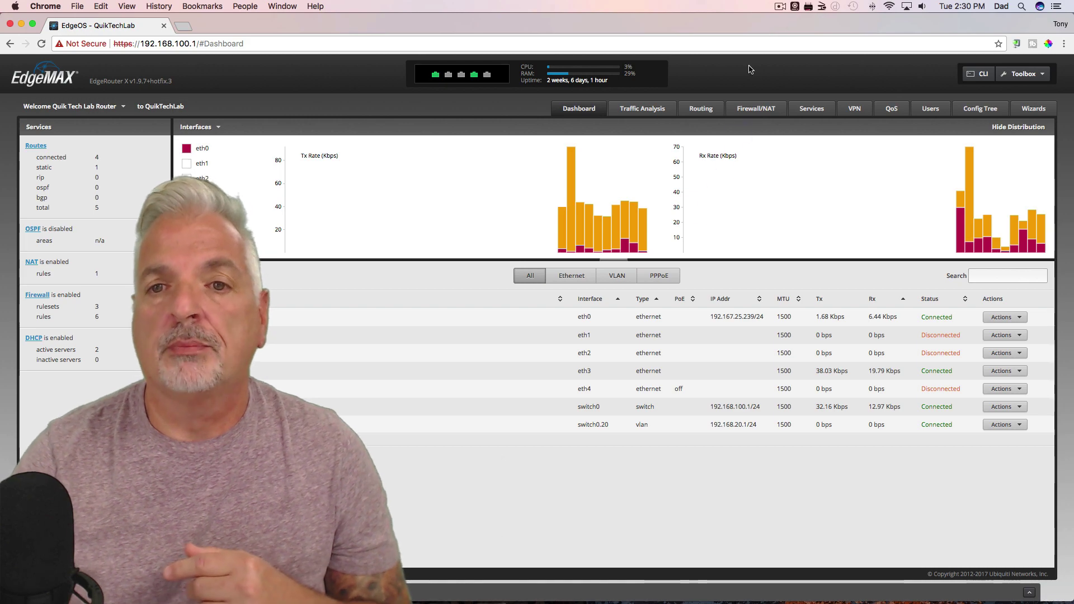
# Show the advanced Port Forwarding options and set the WAN interface to eth0.
pyautogui.click(755, 109)
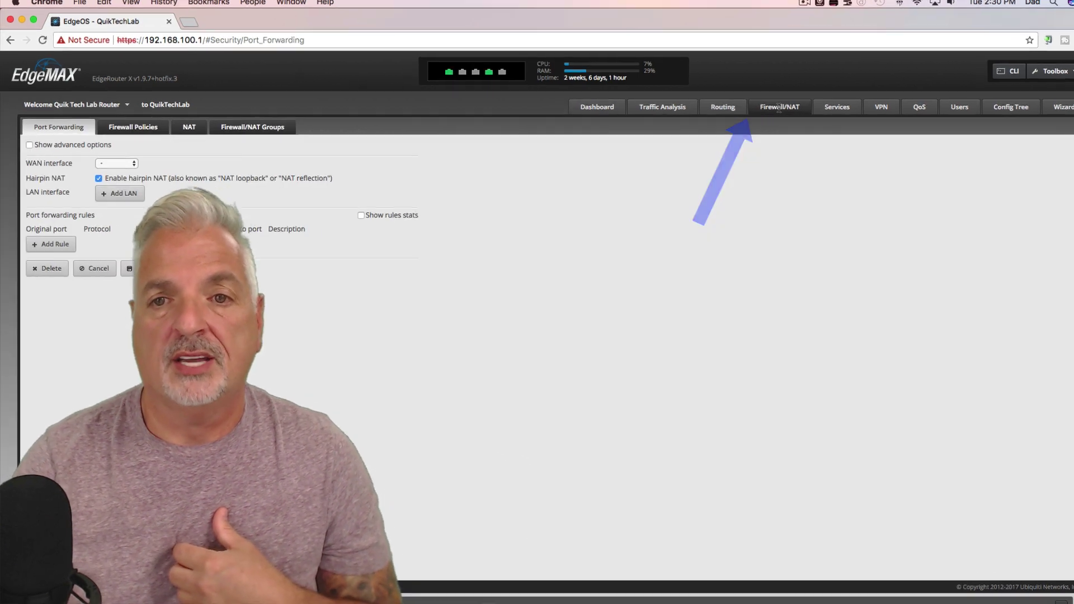
pyautogui.click(80, 104)
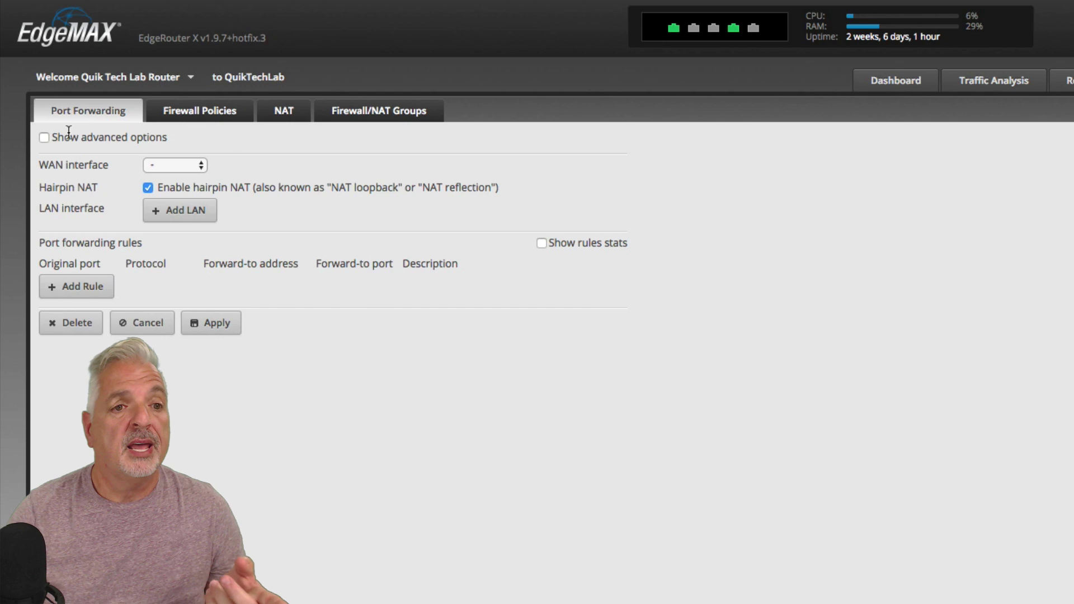
pyautogui.click(45, 138)
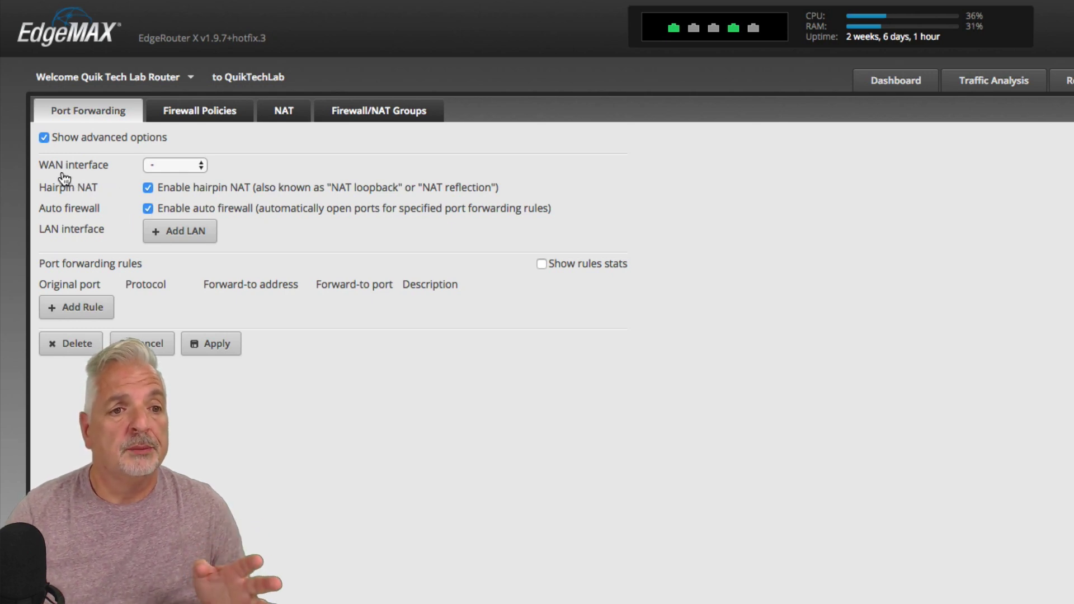
pyautogui.click(189, 165)
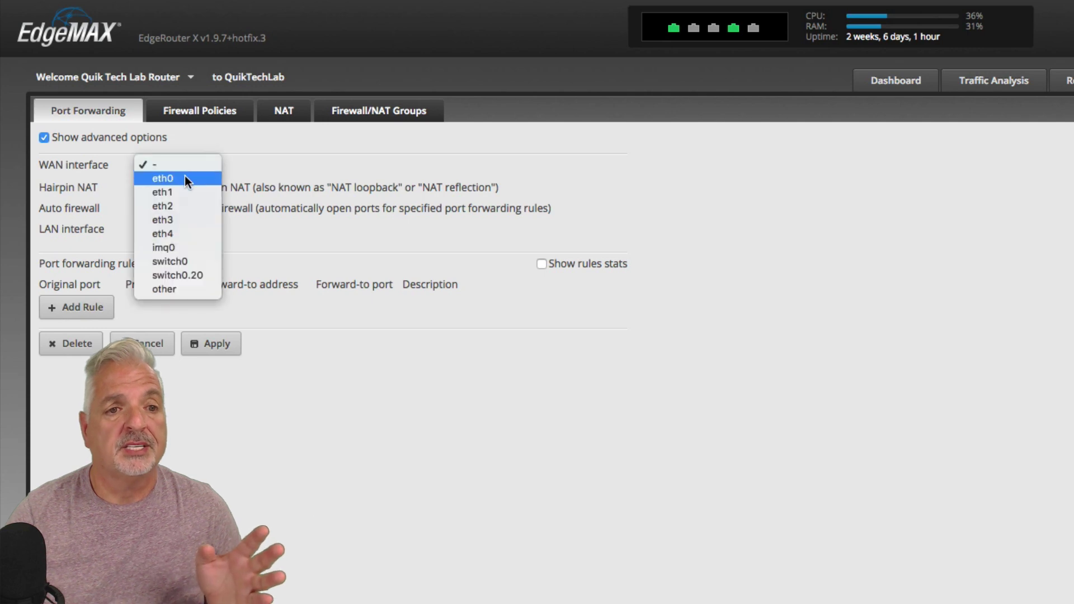
pyautogui.press('Escape')
pyautogui.press('Down')
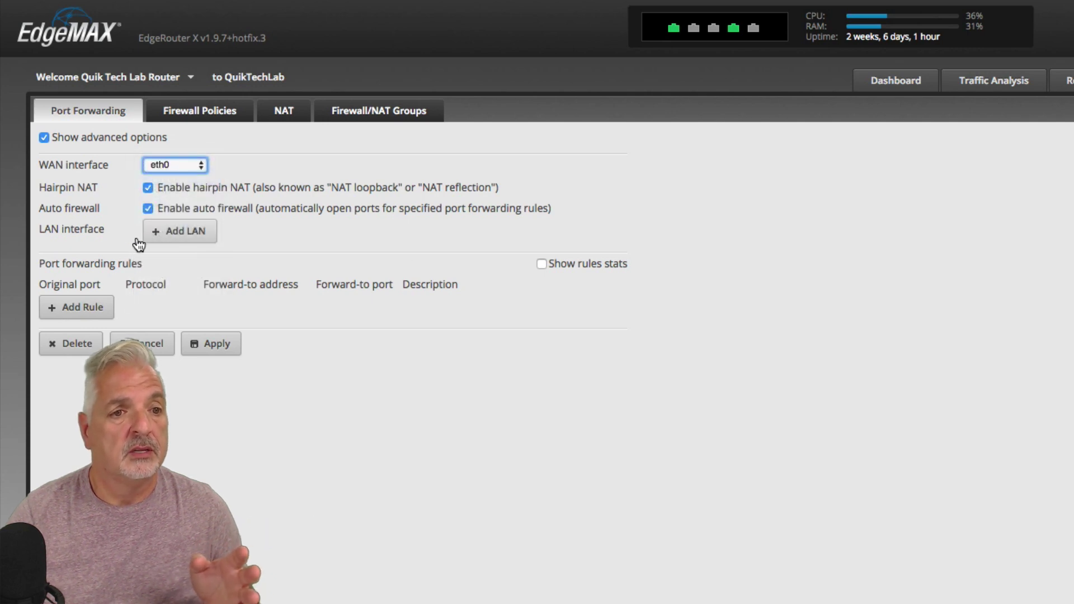
# Add switch0 as the LAN interface and insert a new empty forwarding rule.
pyautogui.click(199, 237)
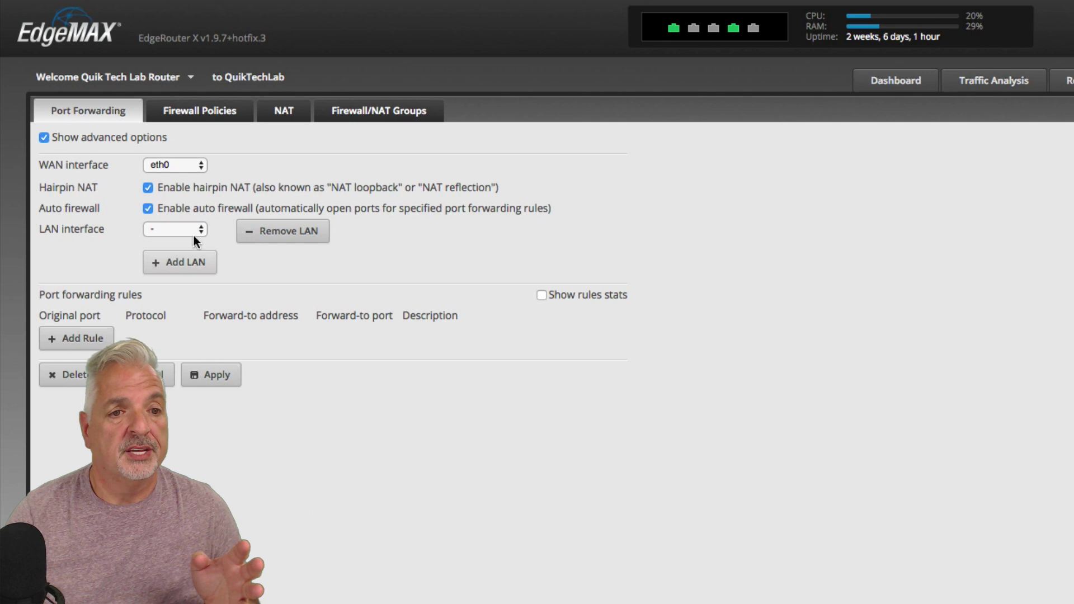
pyautogui.click(190, 228)
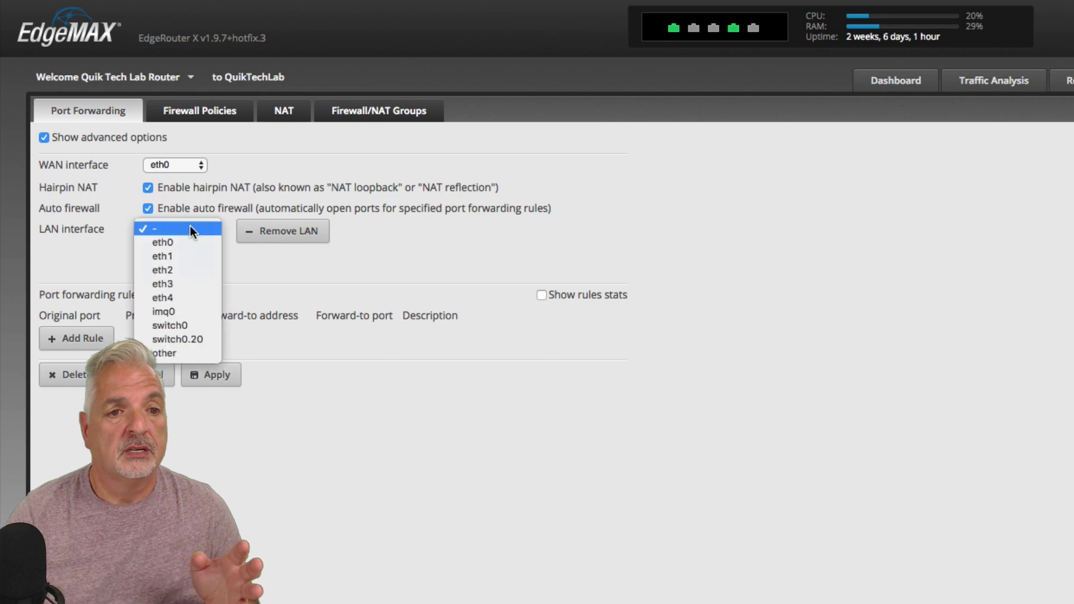
pyautogui.click(172, 326)
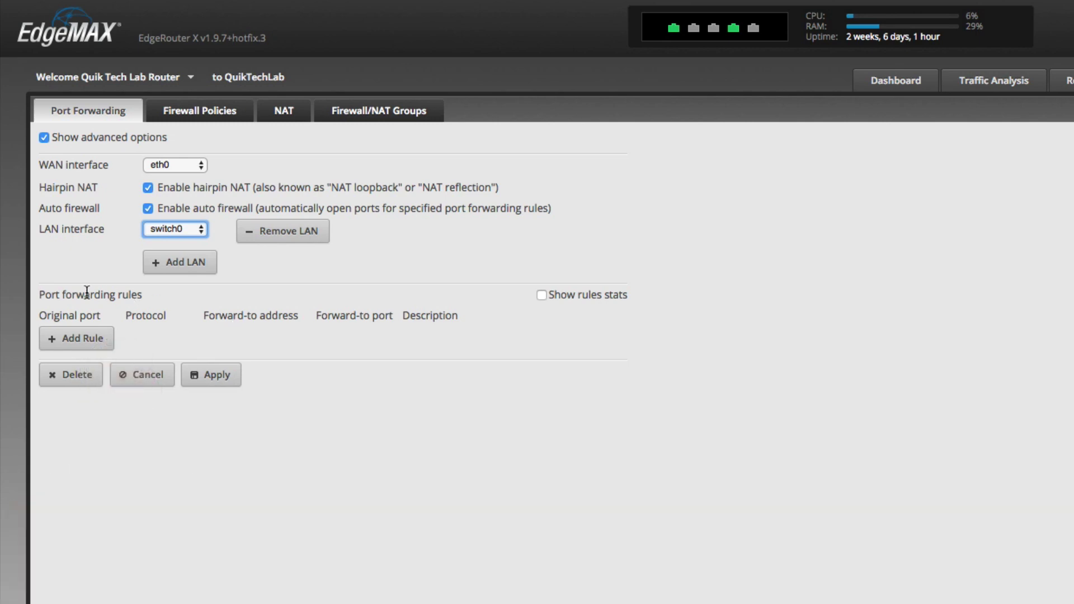
pyautogui.click(81, 341)
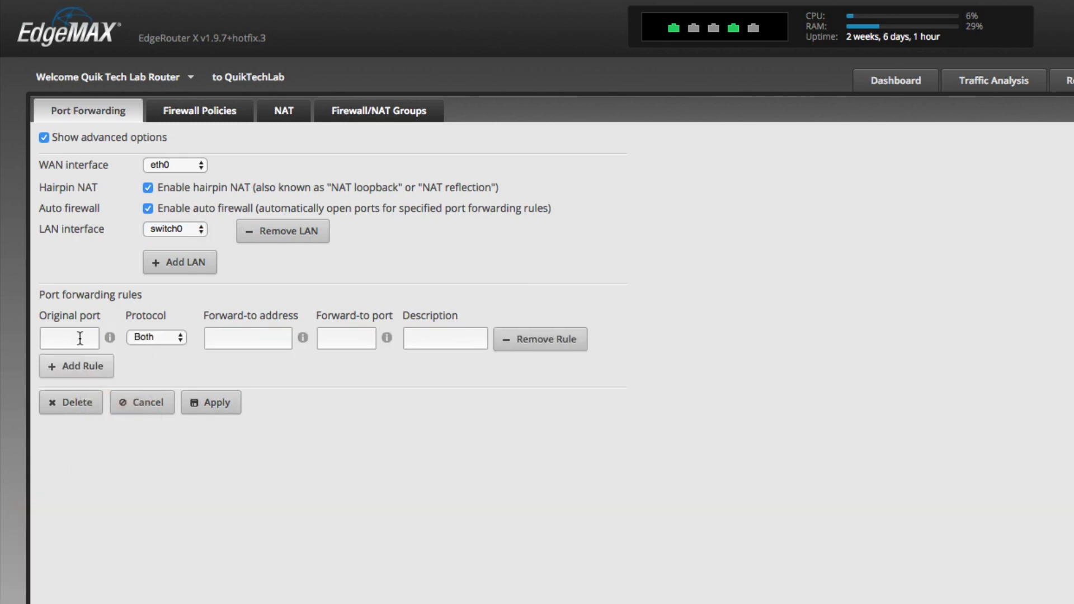
# Give the new rule original port 80 and protocol TCP.
pyautogui.click(81, 336)
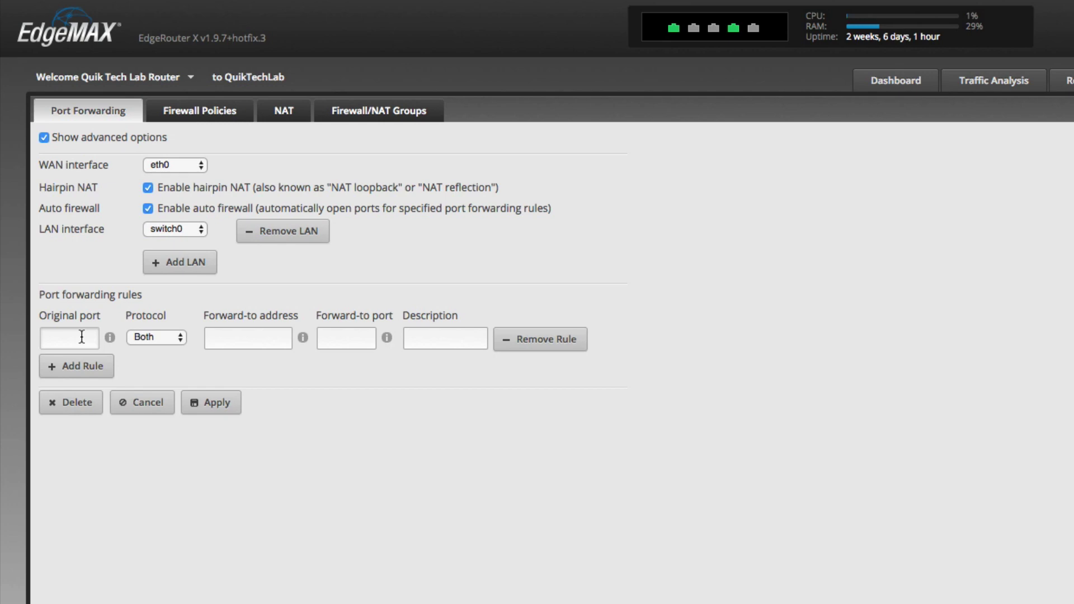
pyautogui.click(156, 337)
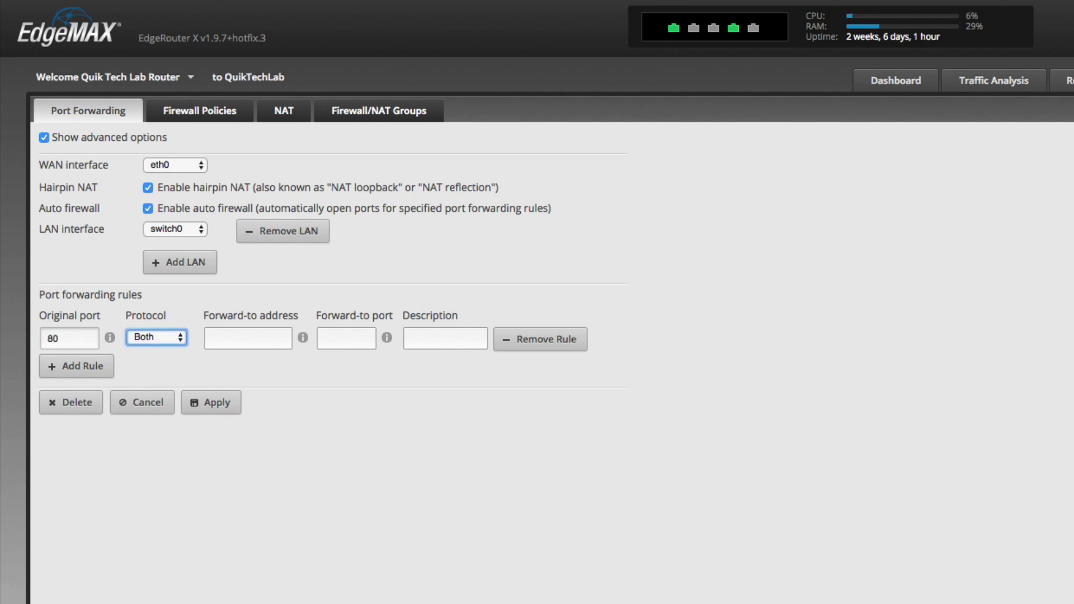
pyautogui.click(173, 338)
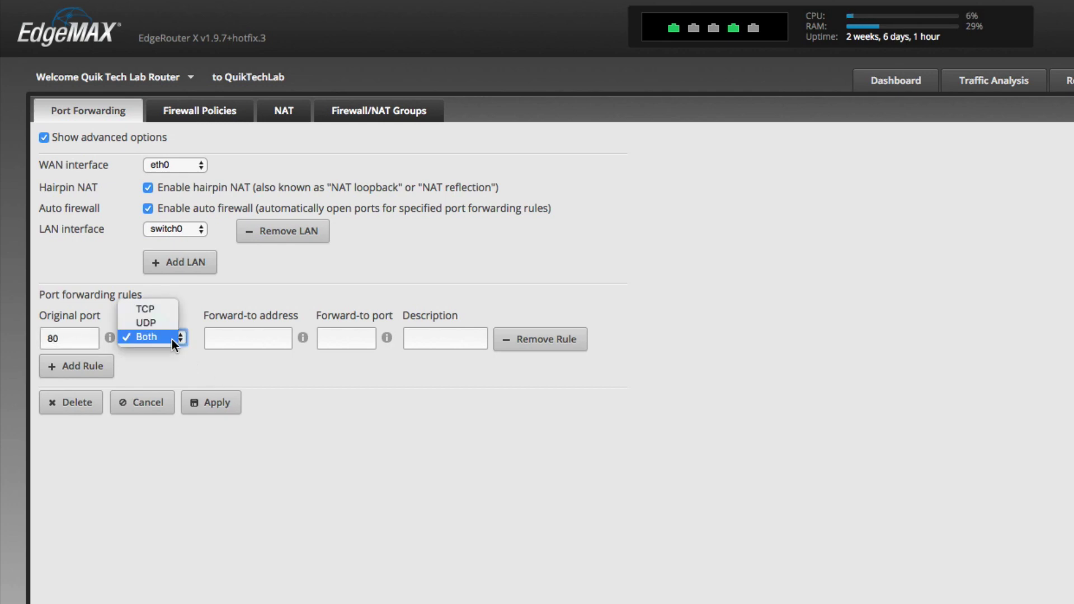
pyautogui.click(161, 311)
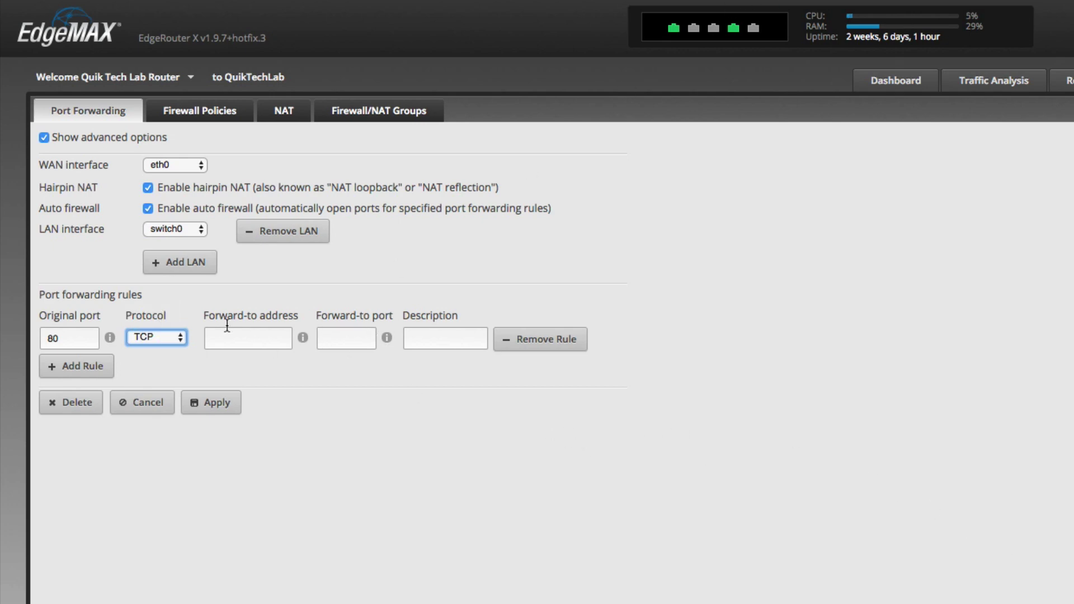
# Forward to 192.168.100.10 port 80 as 'Web Server', apply, and reload the interface.
pyautogui.click(225, 342)
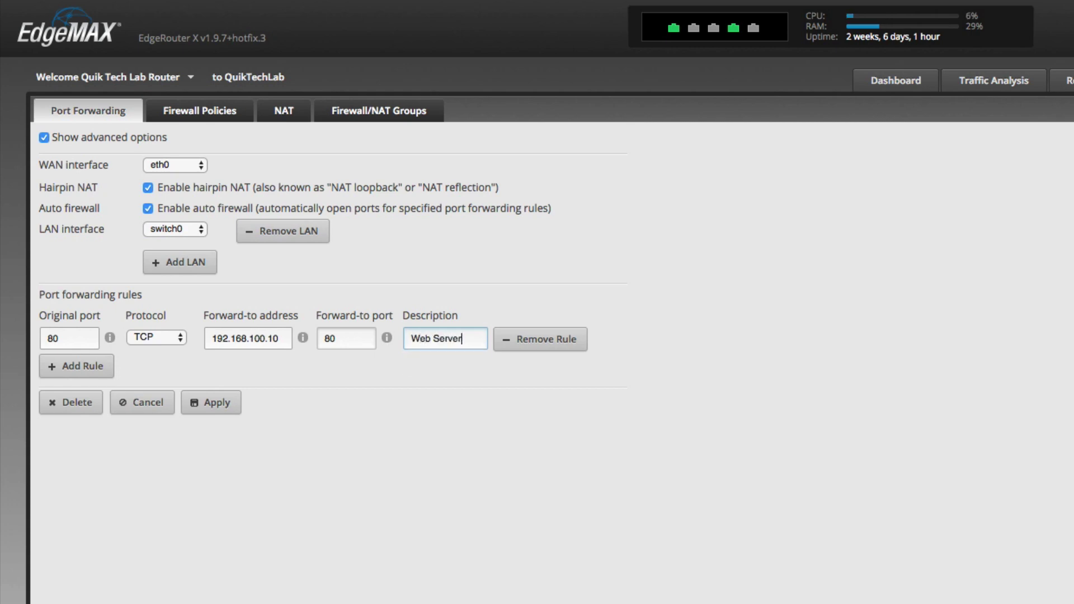
pyautogui.click(220, 408)
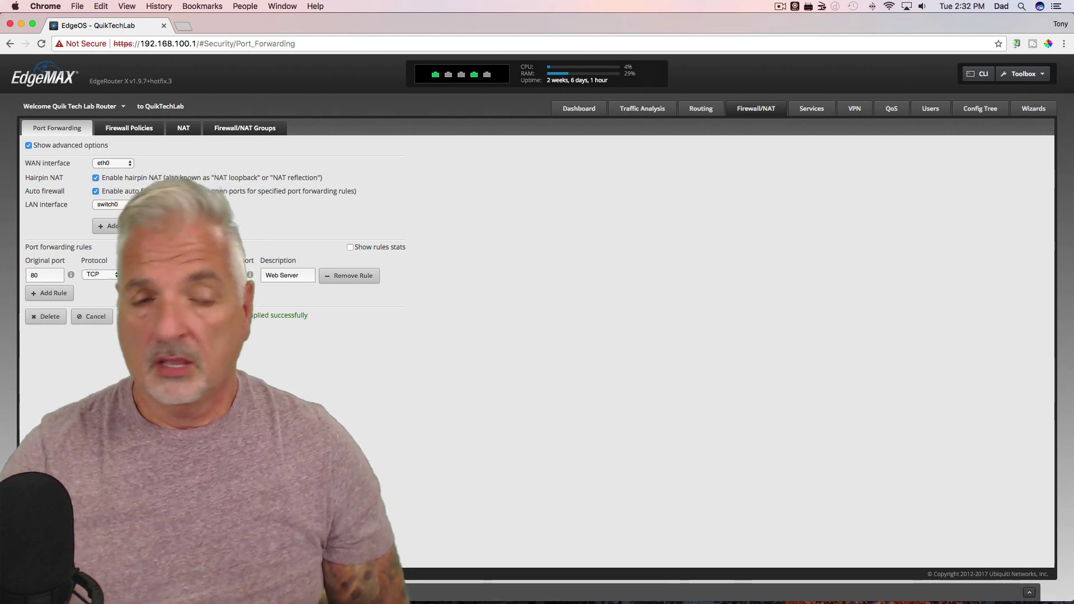
pyautogui.press('super+r')
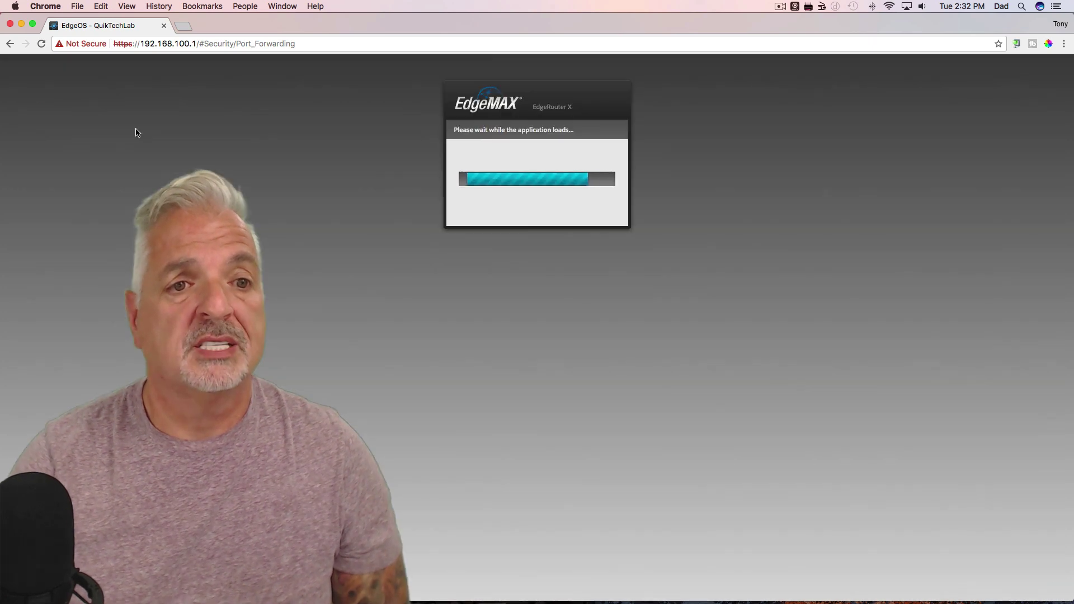
# Inspect the WAN_IN ruleset under Firewall Policies, then go back to Port Forwarding.
pyautogui.click(135, 129)
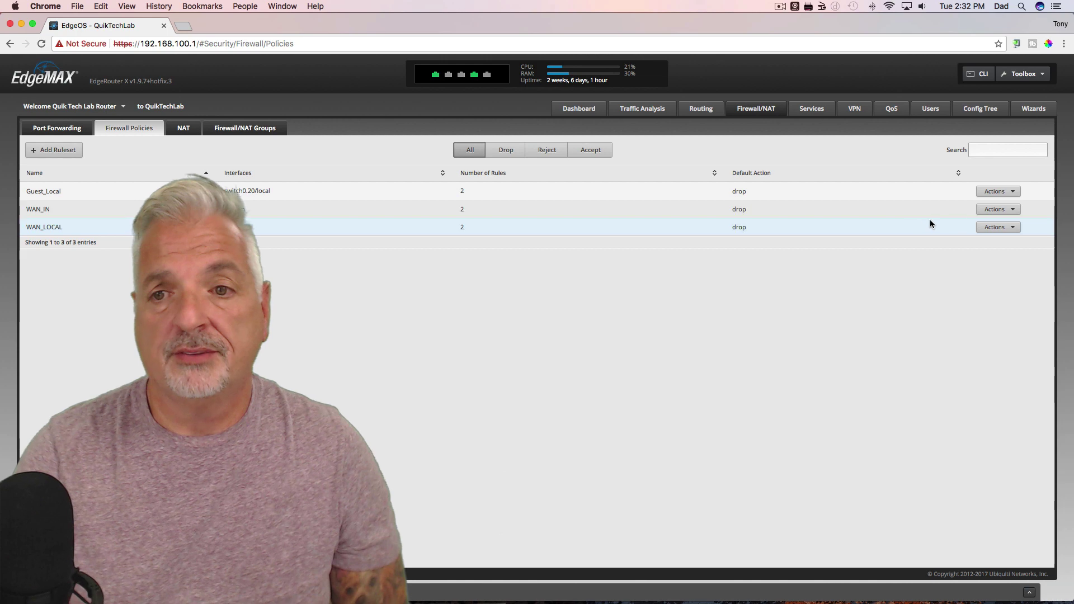
pyautogui.click(1014, 210)
pyautogui.click(1000, 221)
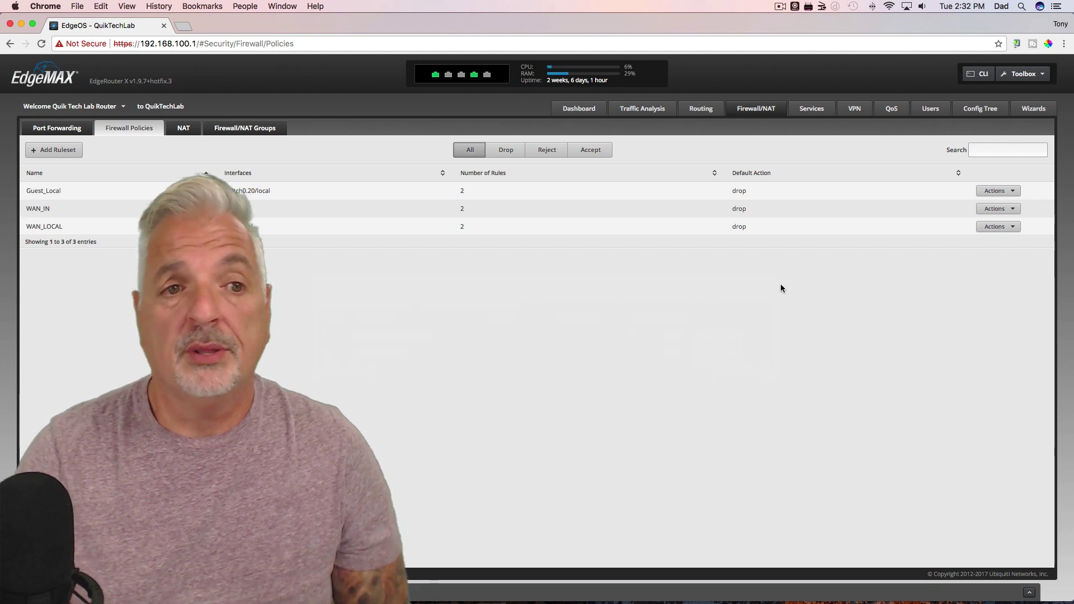
pyautogui.click(767, 287)
pyautogui.click(70, 131)
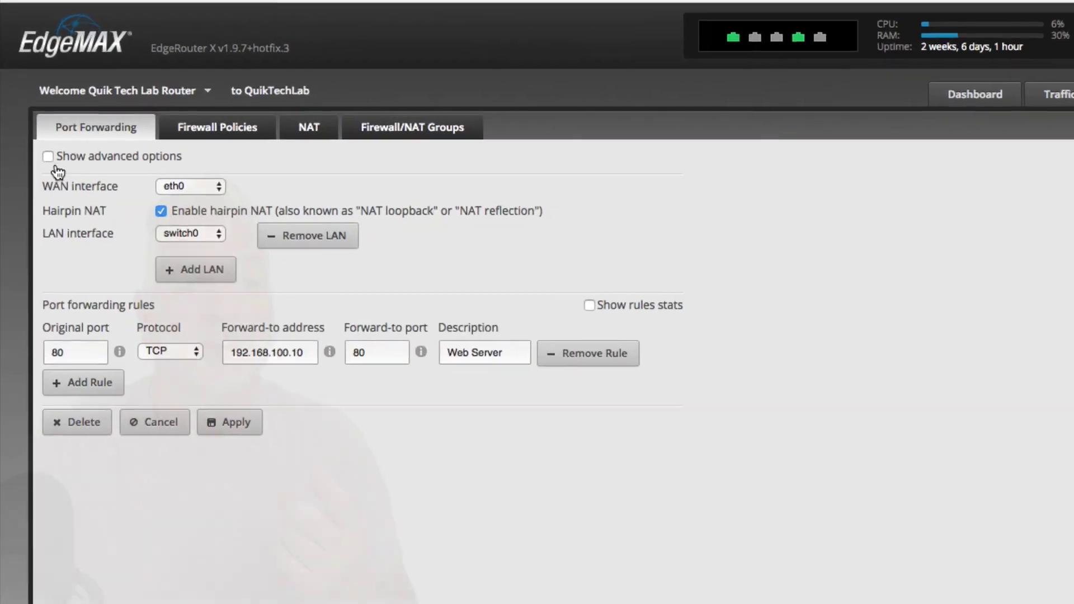
# Re-apply the Web Server port forwarding settings with advanced options shown, then view Firewall Policies.
pyautogui.click(48, 157)
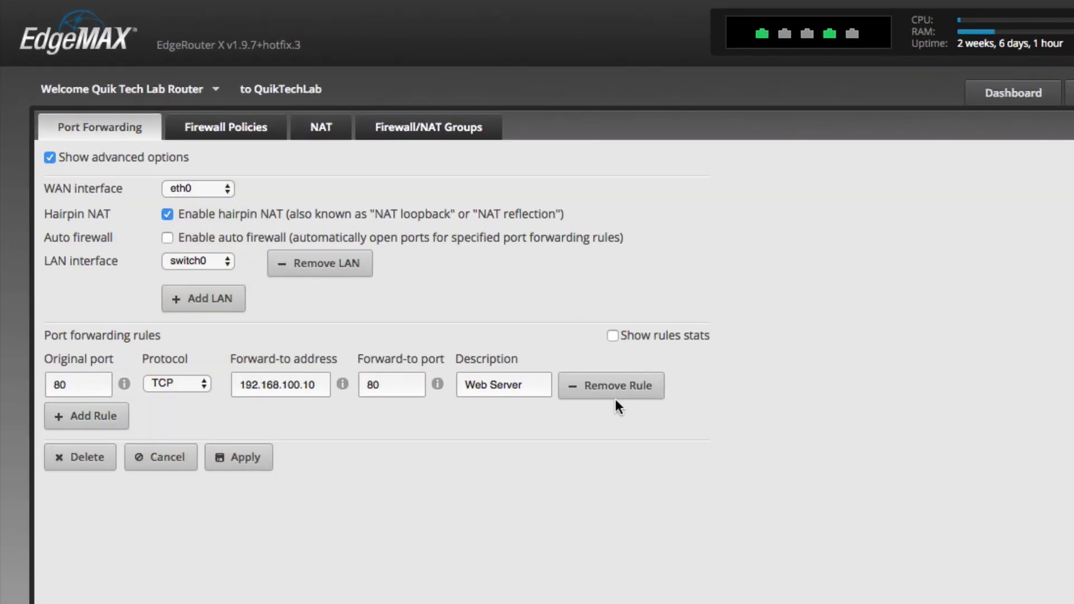
pyautogui.click(250, 459)
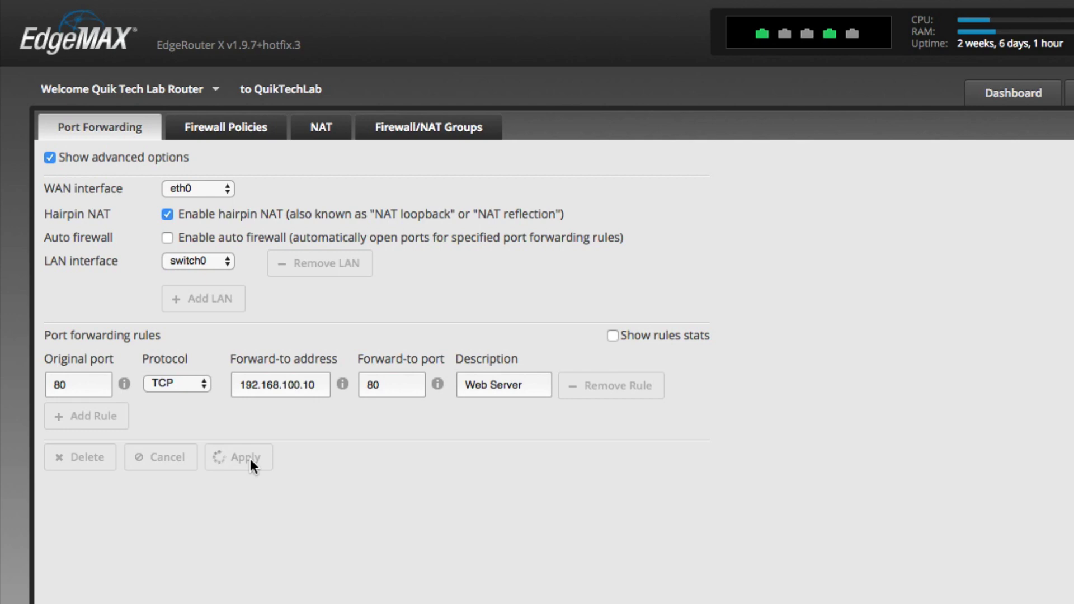
pyautogui.click(235, 134)
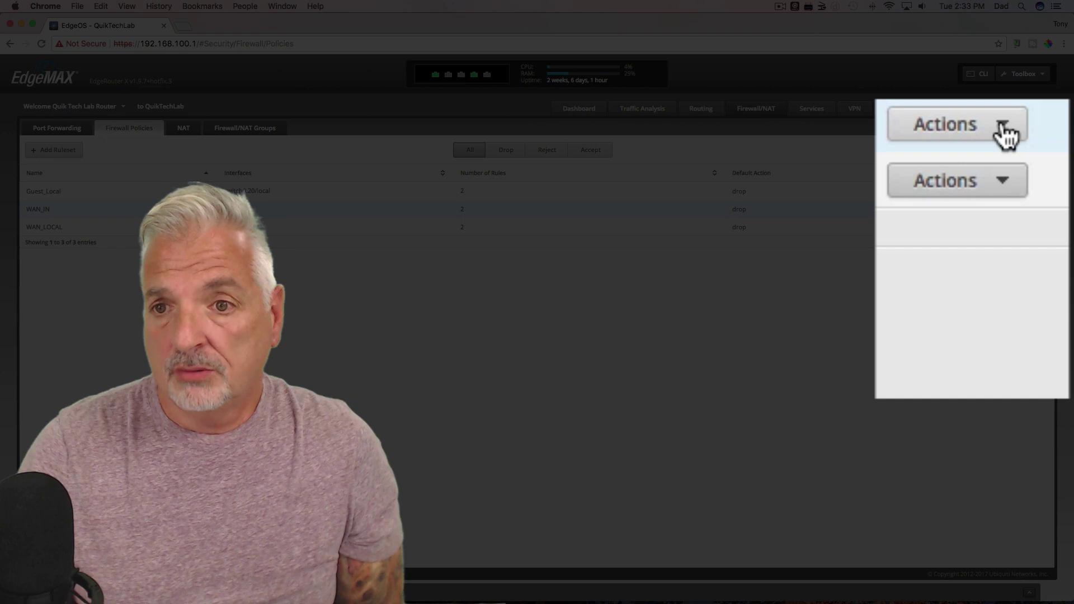
# Start a new WAN_IN rule described 'Allow Port 80 Traffic'.
pyautogui.click(1011, 209)
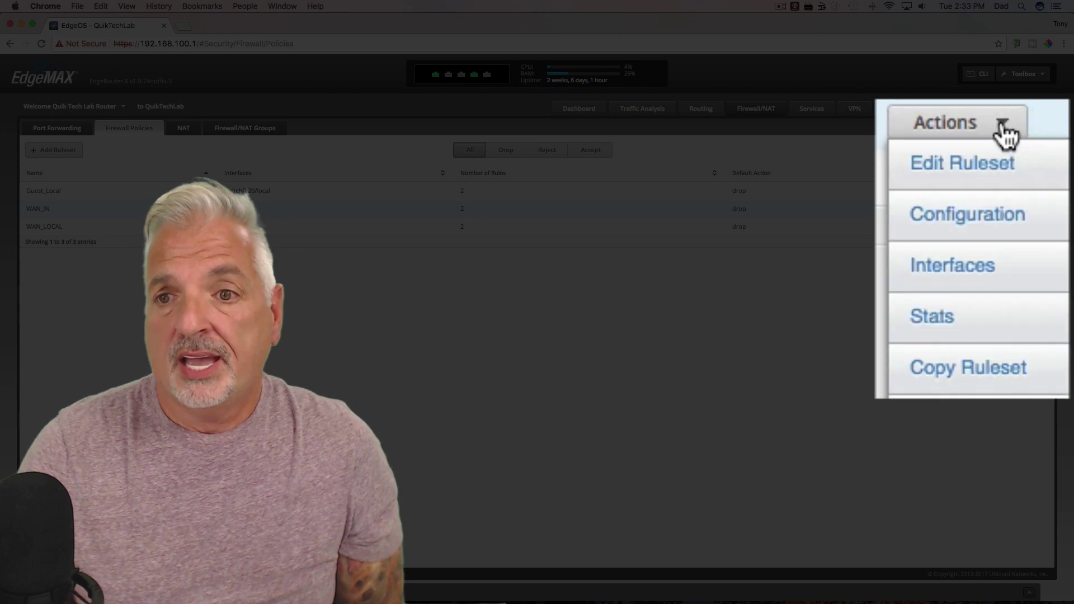
pyautogui.click(952, 171)
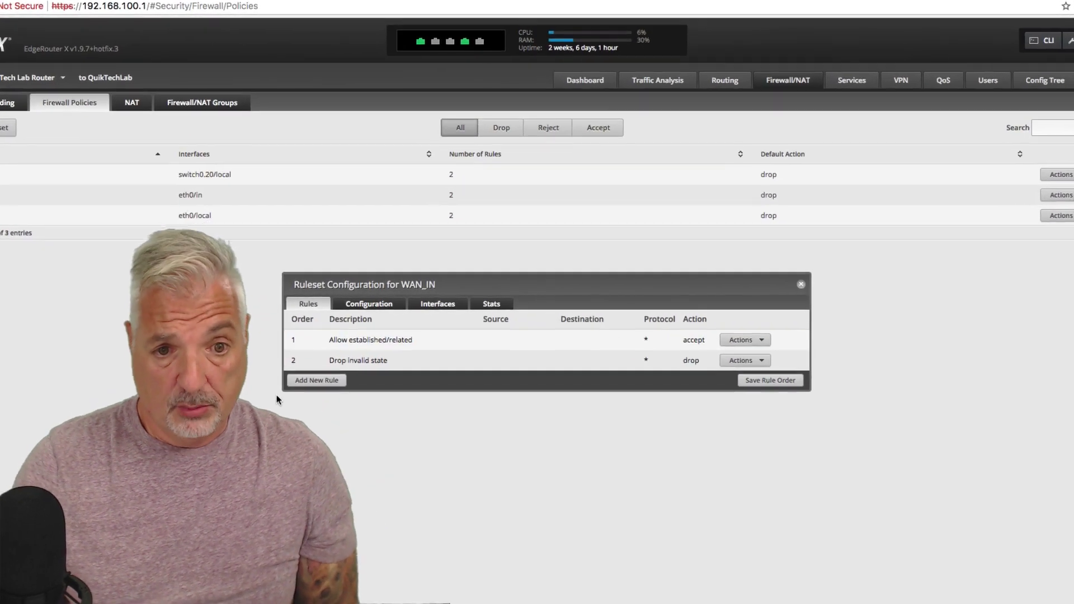
pyautogui.click(290, 392)
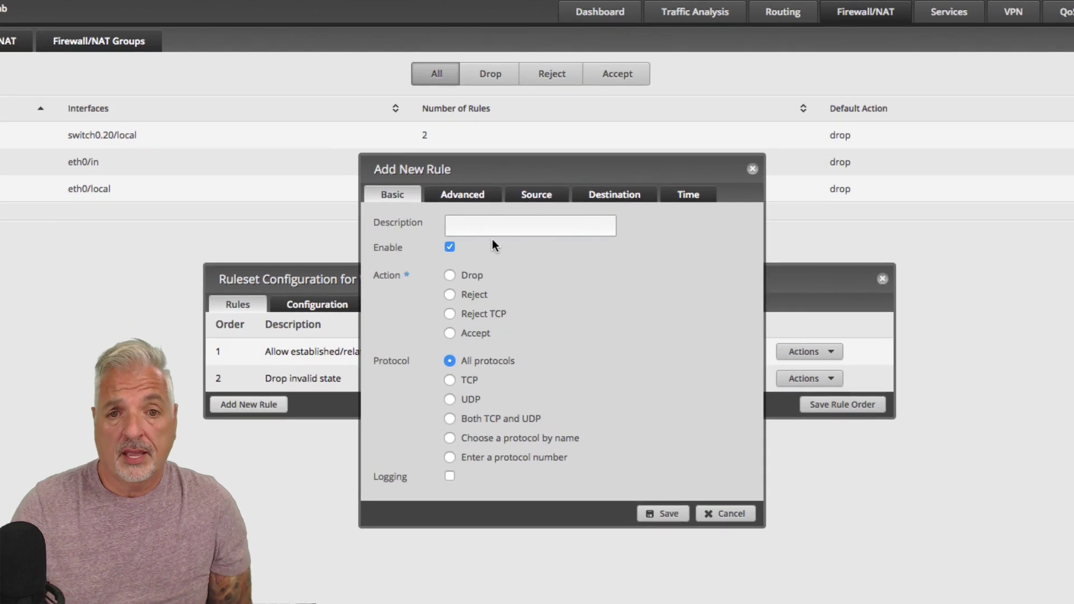
pyautogui.click(495, 240)
pyautogui.write('A')
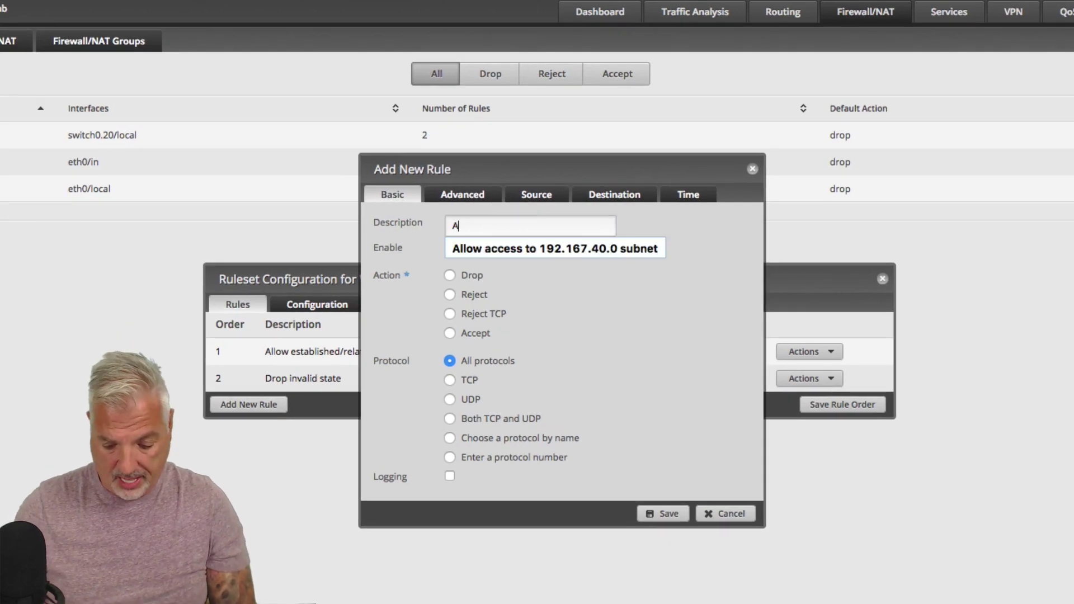
pyautogui.write('llow Port 80 Traffic')
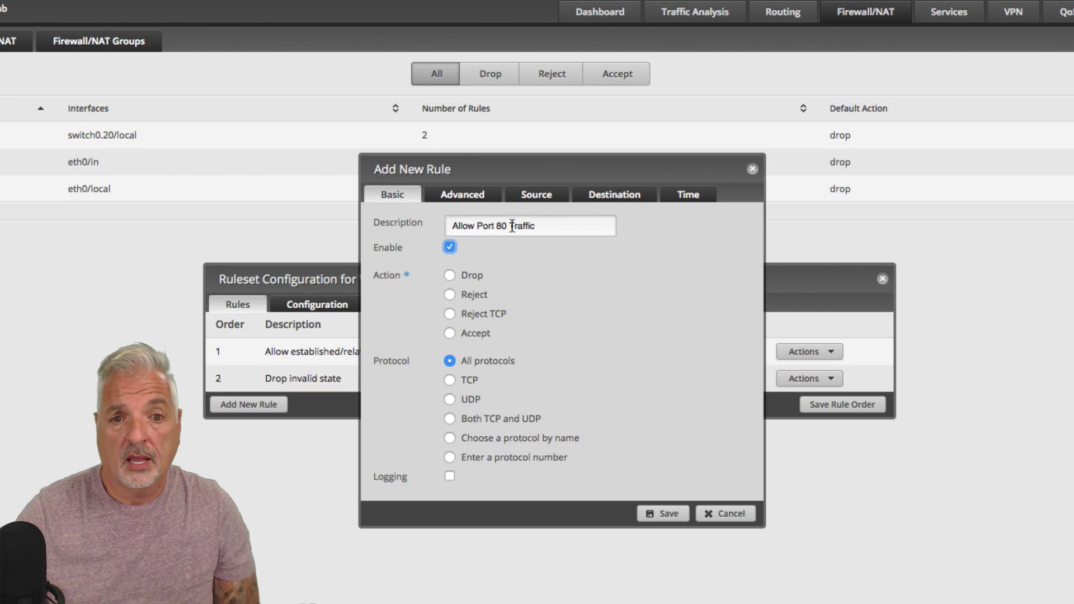
# Make the rule accept TCP traffic to destination port 80 and save it.
pyautogui.click(449, 334)
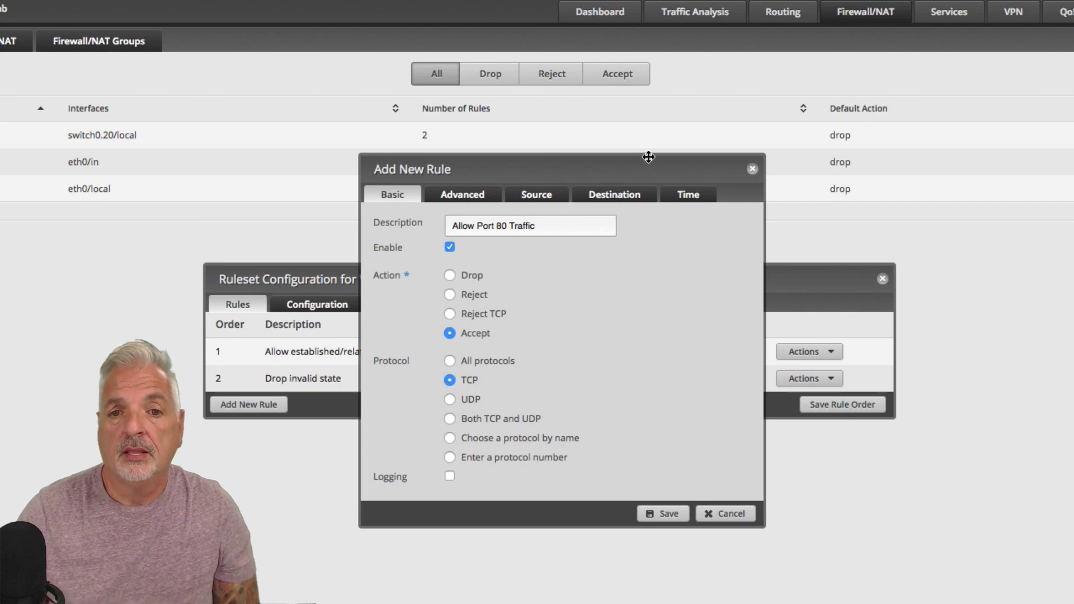
pyautogui.click(614, 195)
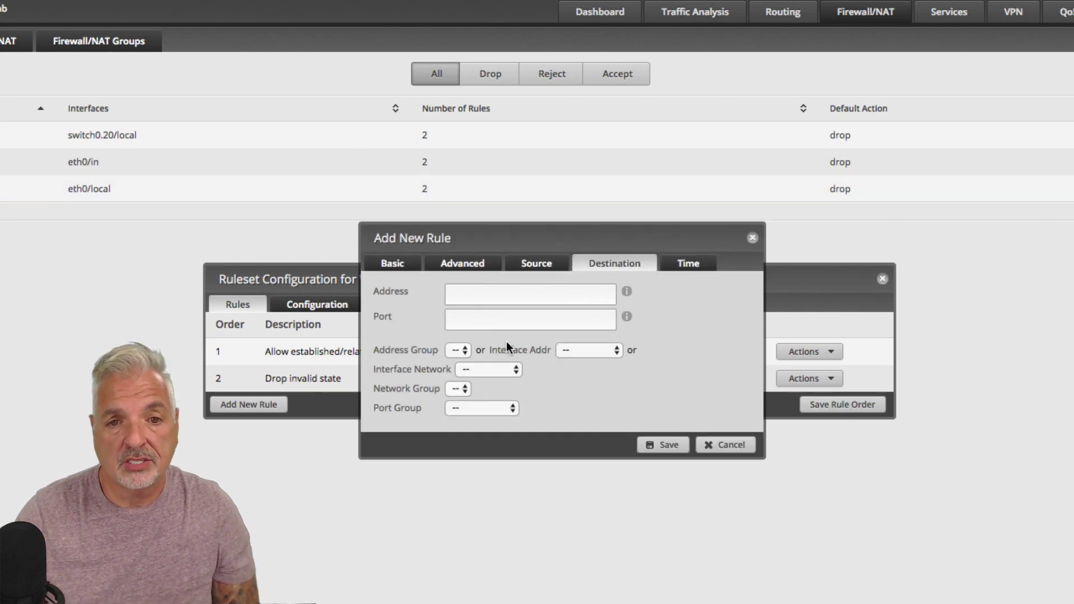
pyautogui.click(478, 324)
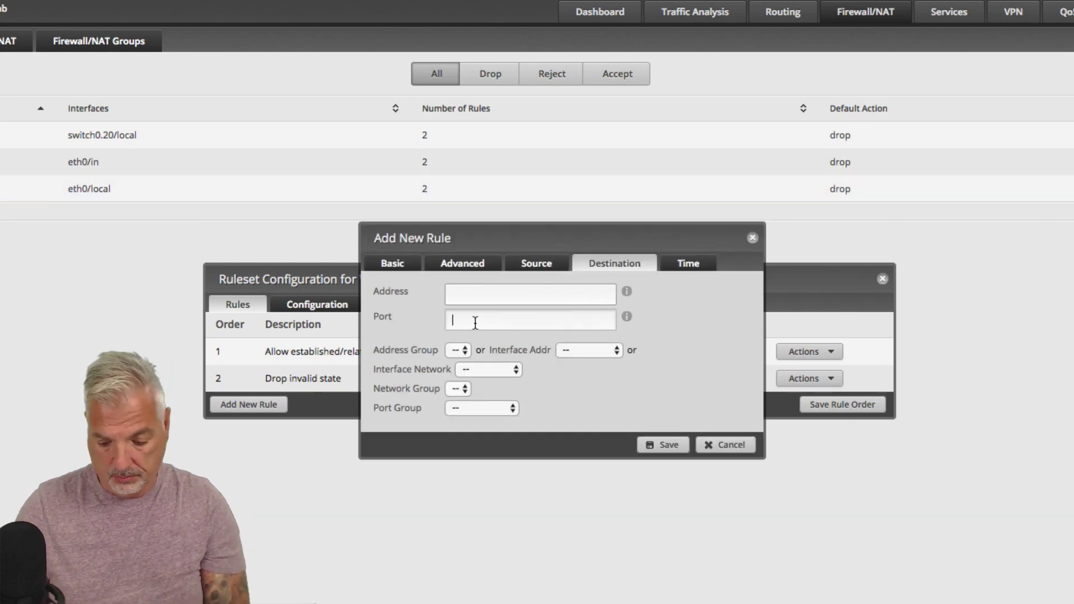
pyautogui.write('80')
pyautogui.press('Tab')
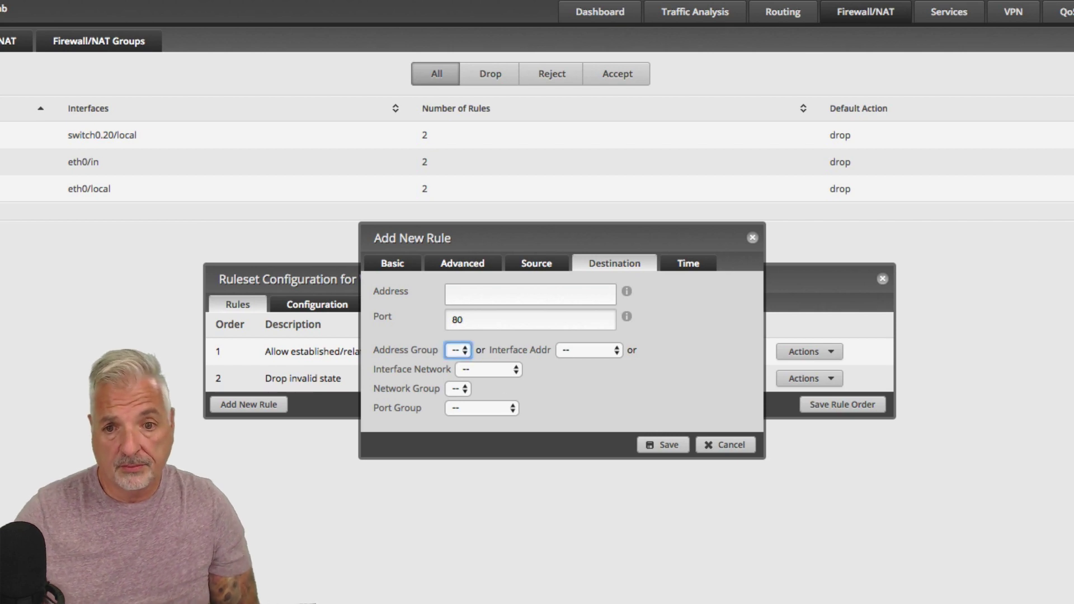
pyautogui.click(663, 446)
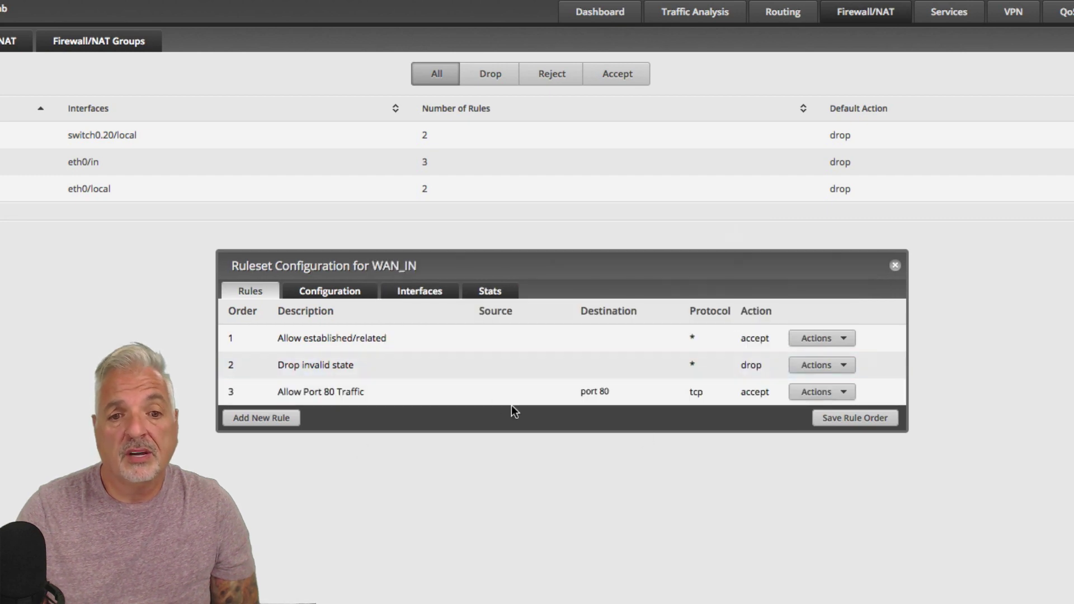
# Drag 'Allow Port 80 Traffic' above 'Drop invalid state' and save the WAN_IN rule order.
pyautogui.moveTo(424, 391); pyautogui.dragTo(425, 357)
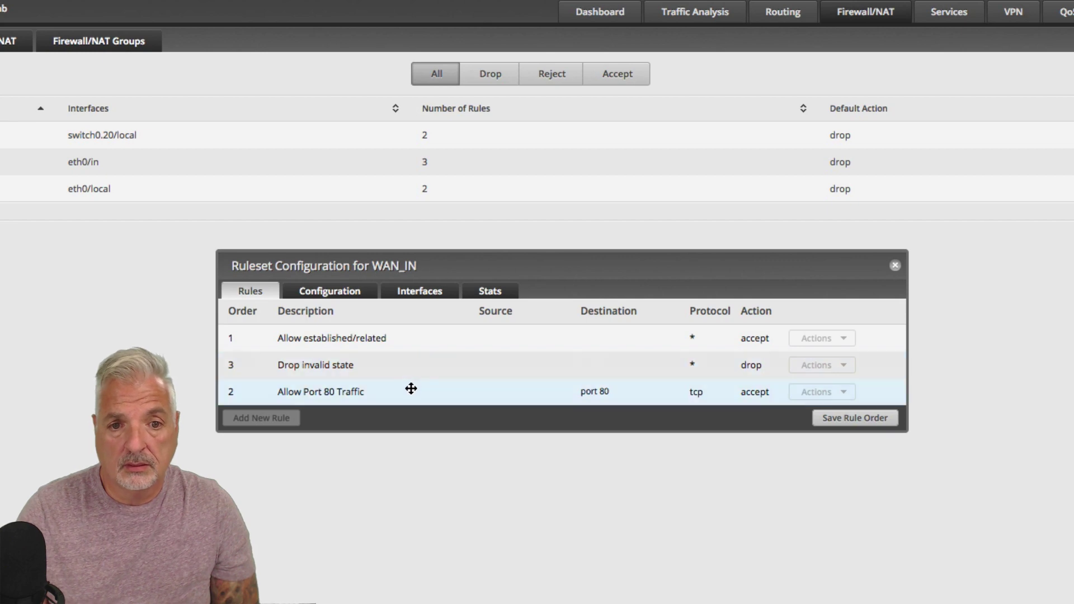
pyautogui.moveTo(412, 386); pyautogui.dragTo(418, 351)
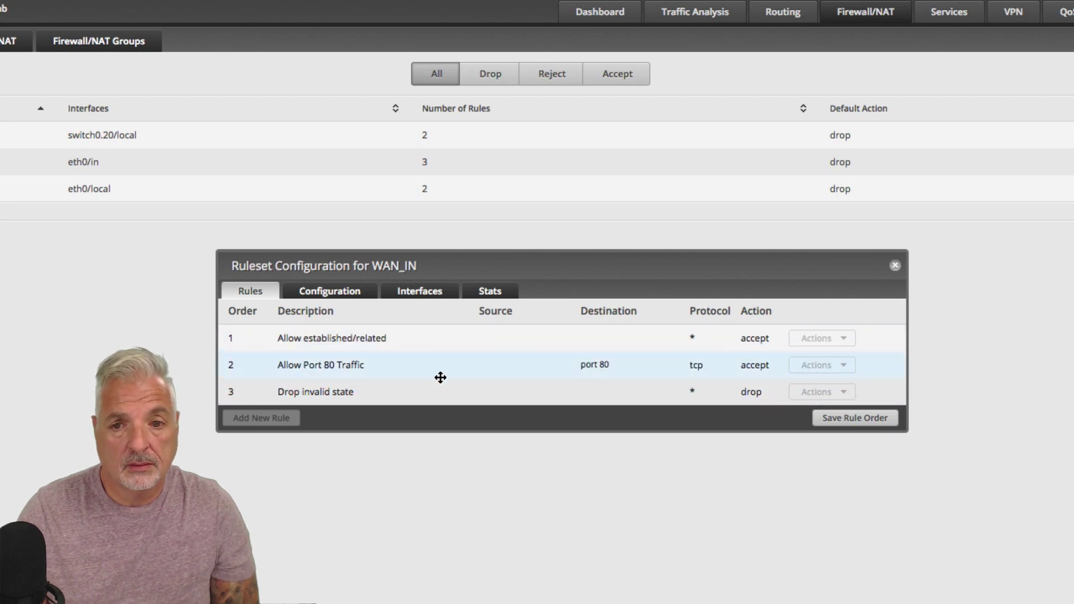
pyautogui.click(859, 424)
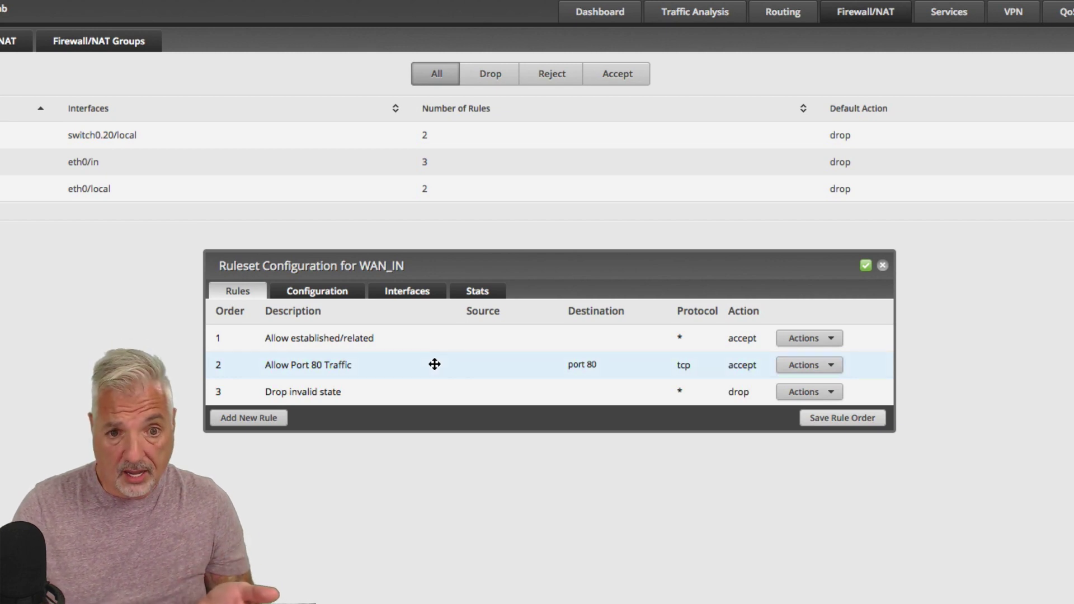
# Delete rule #2 'Allow Port 80 Traffic' from WAN_IN and close the ruleset.
pyautogui.click(827, 365)
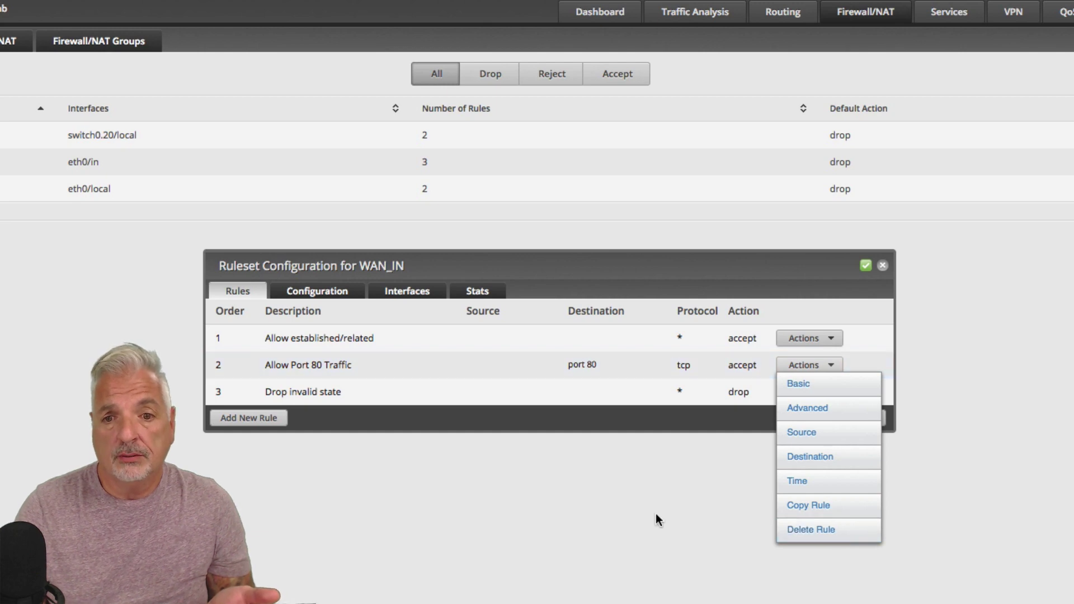
pyautogui.click(671, 520)
pyautogui.click(831, 366)
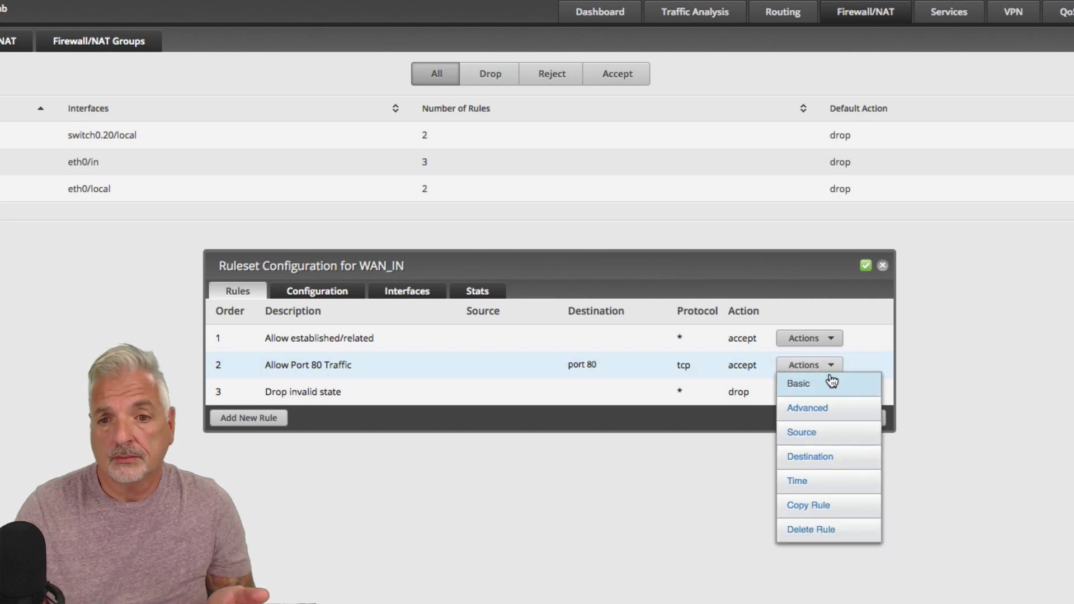
pyautogui.click(824, 530)
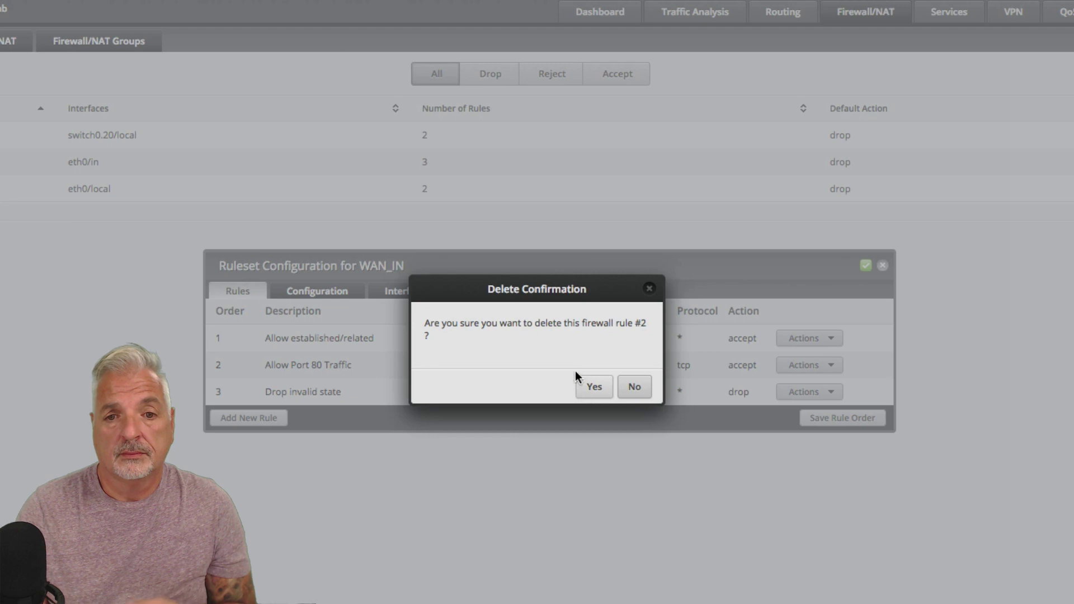
pyautogui.click(595, 387)
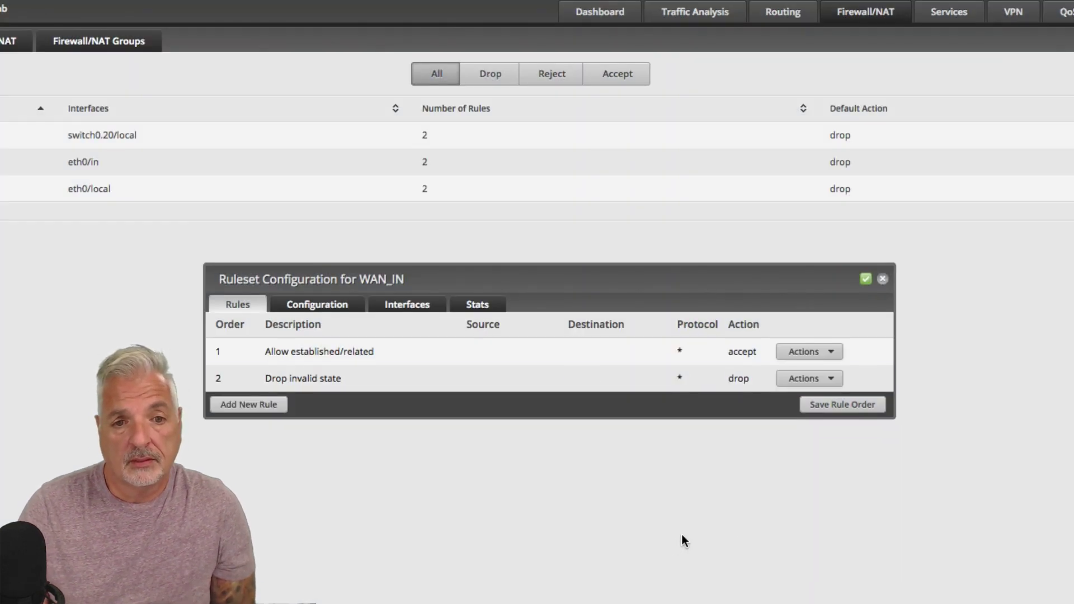
pyautogui.click(883, 278)
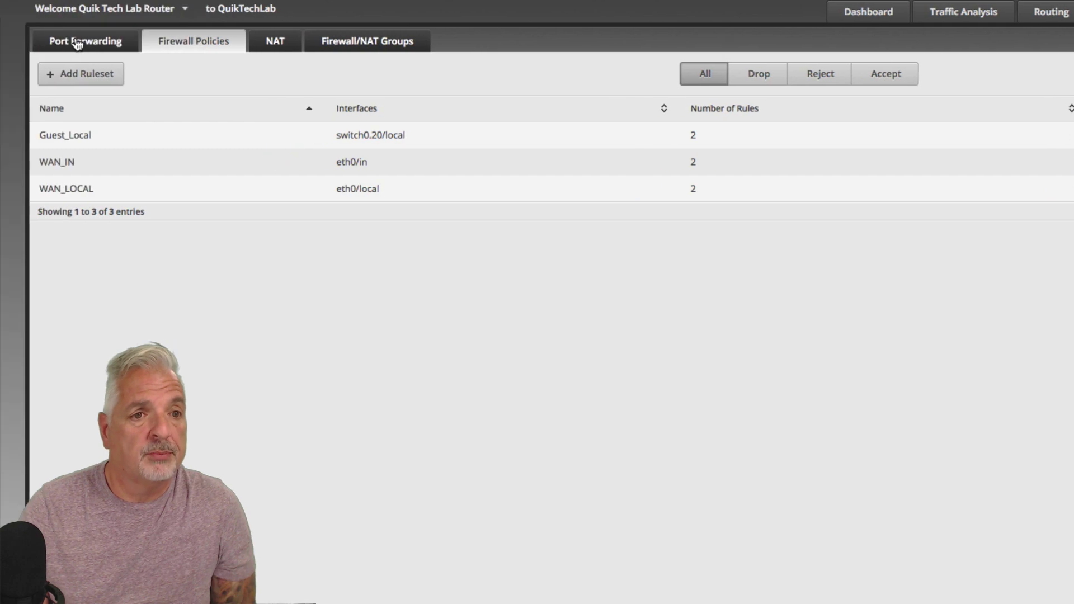
# Enable auto firewall in the advanced Port Forwarding options.
pyautogui.click(78, 43)
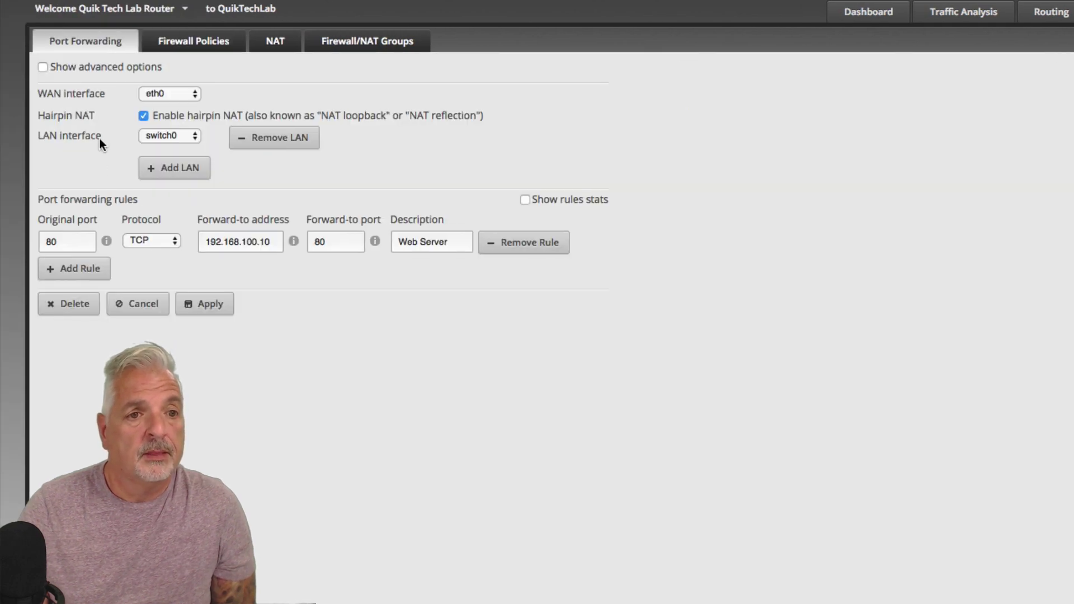
pyautogui.click(42, 66)
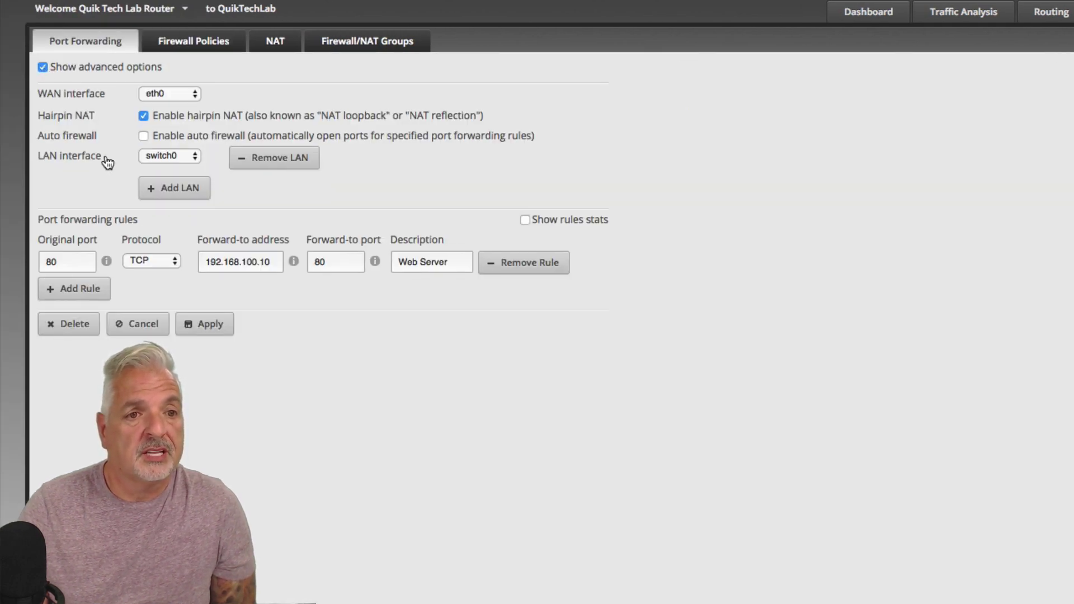
pyautogui.click(143, 136)
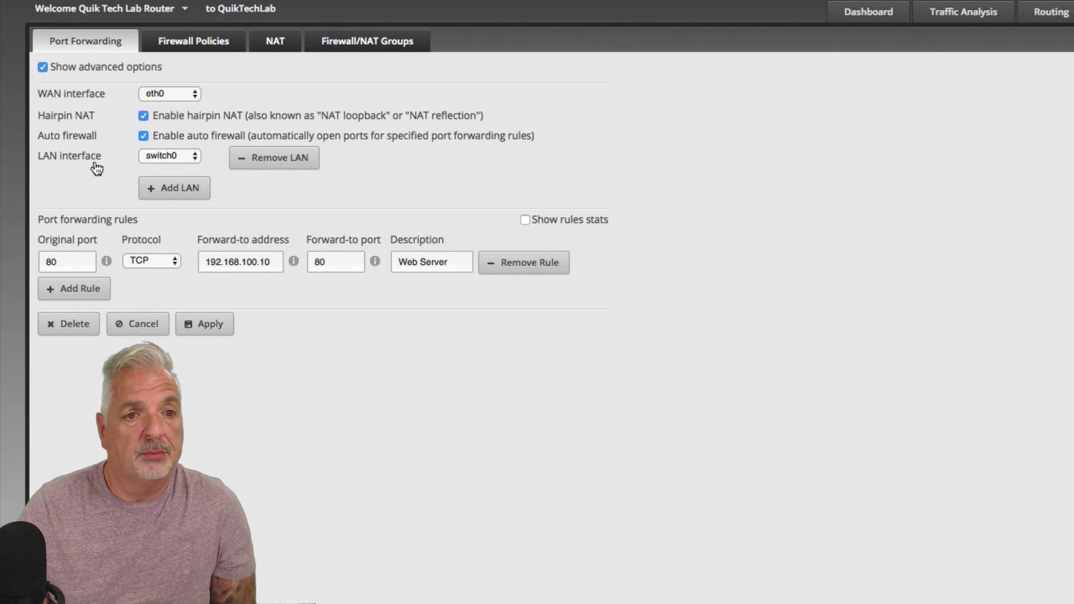